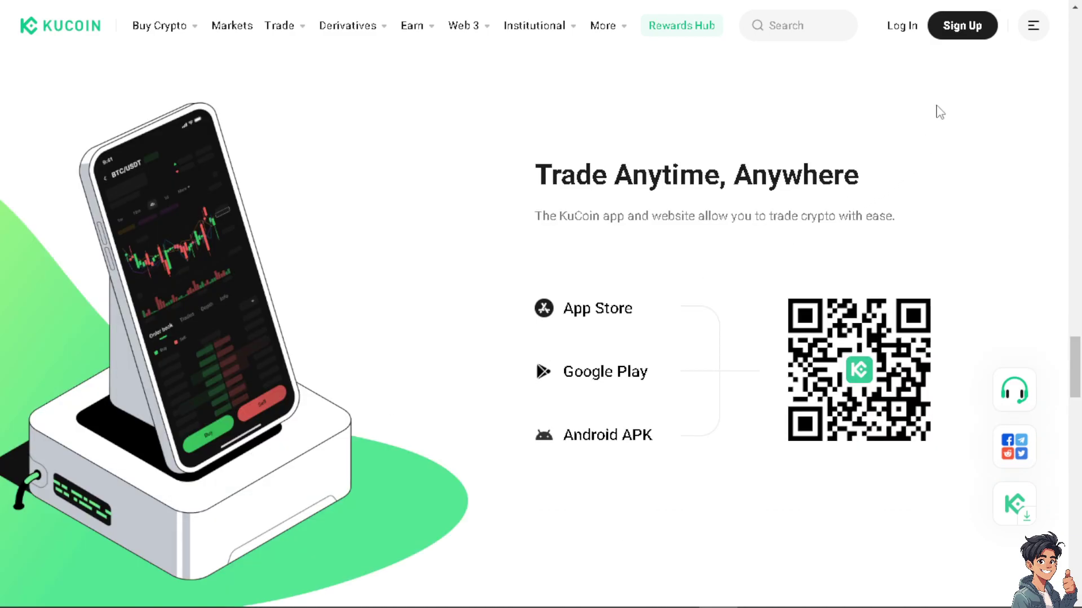
# Sign in to KuCoin to reach the referral page showing the code, link and 20% commission.
pyautogui.click(897, 26)
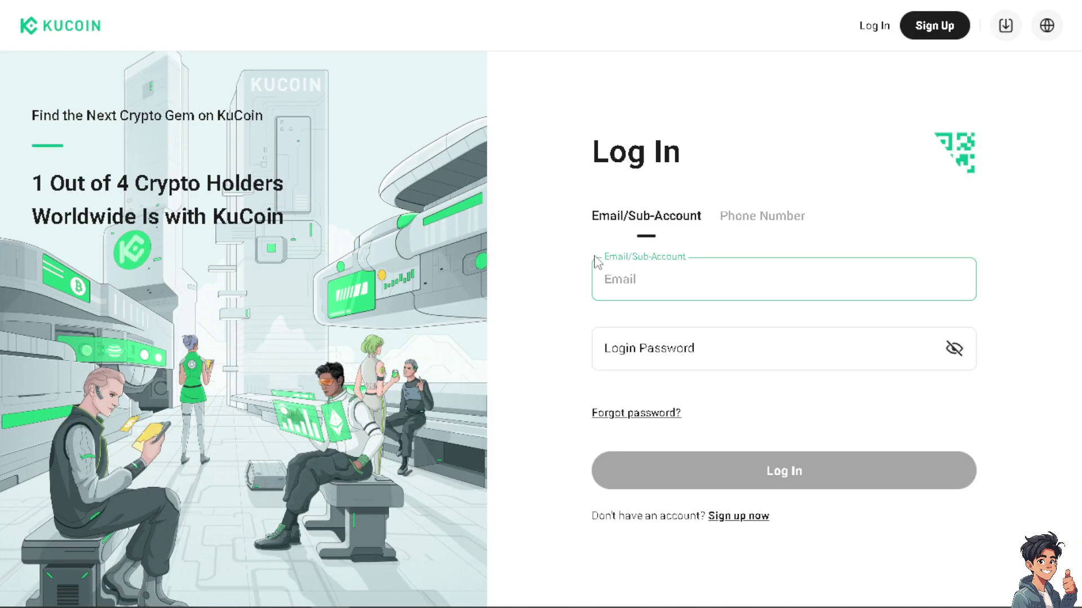
pyautogui.click(733, 517)
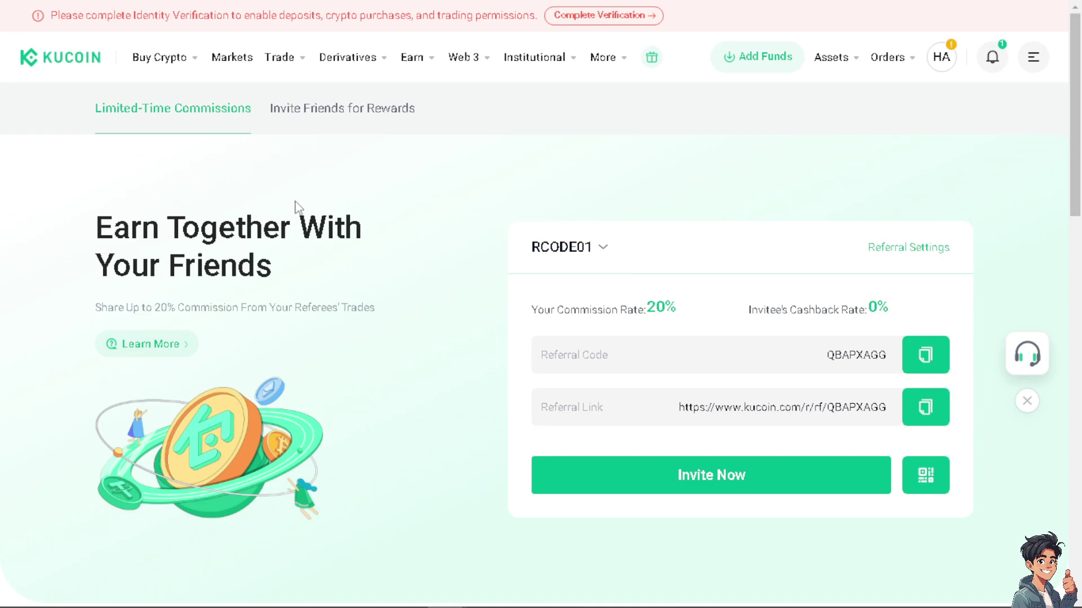
# Compare the Invite Friends for Rewards and Limited-Time Commissions programs, then head to P2P.
pyautogui.click(327, 112)
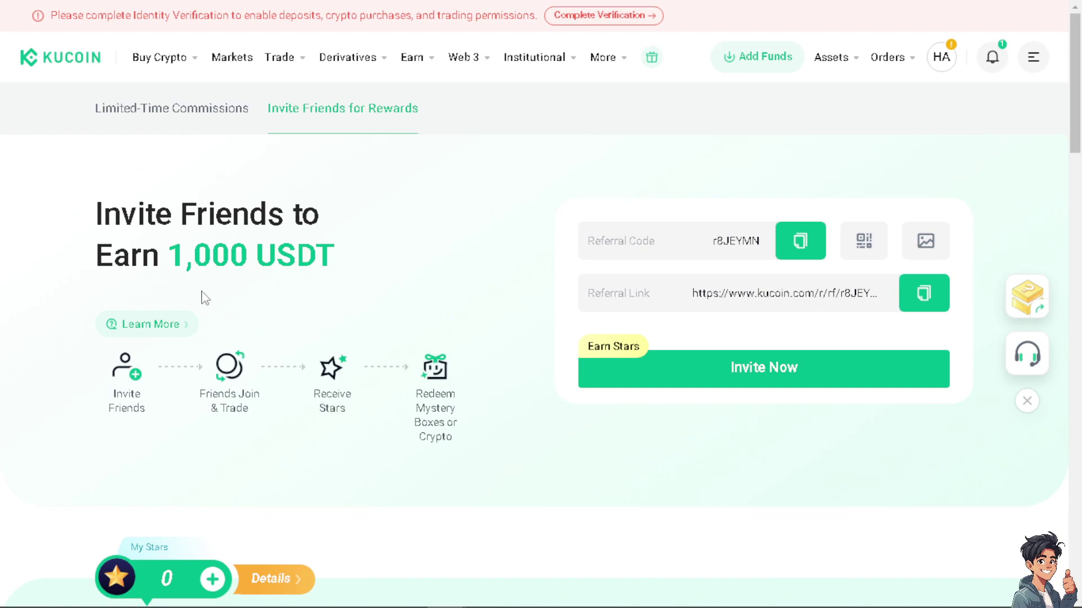
pyautogui.scroll(-1, 205, 296)
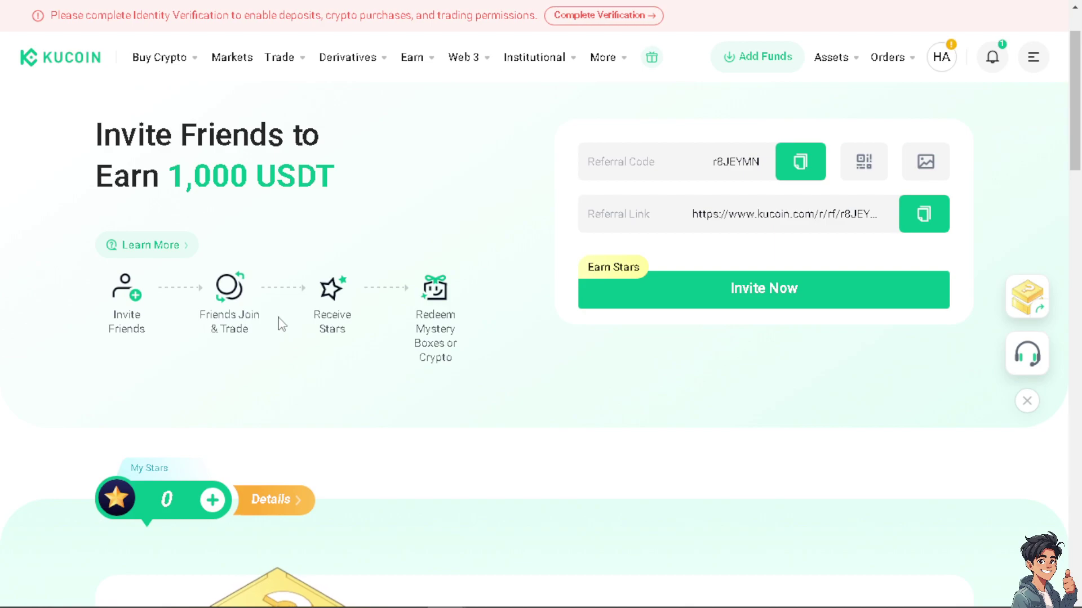
pyautogui.scroll(1, 281, 325)
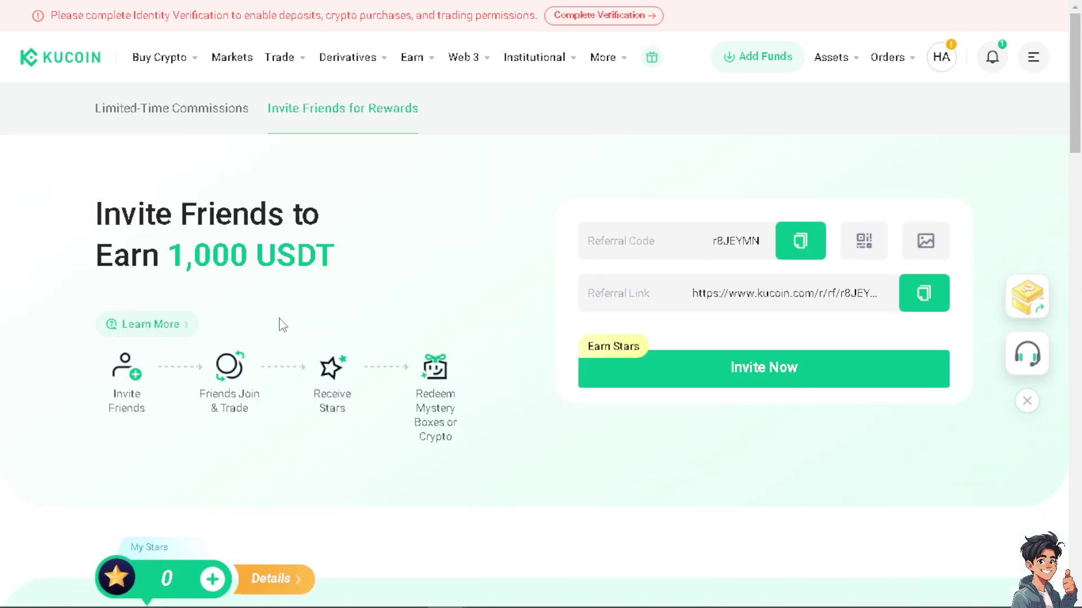
pyautogui.click(151, 108)
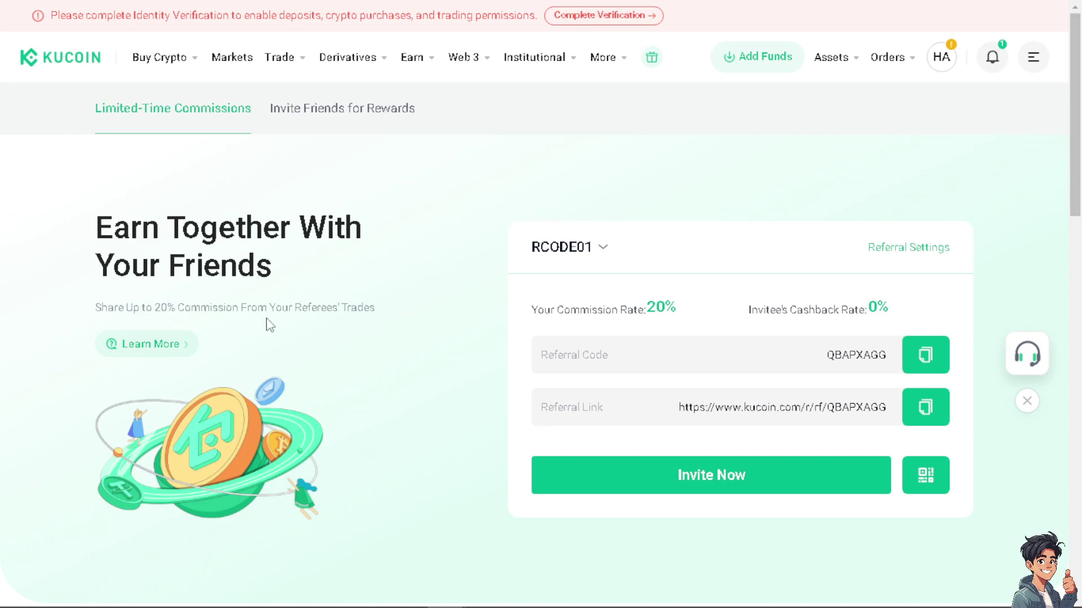
pyautogui.click(322, 115)
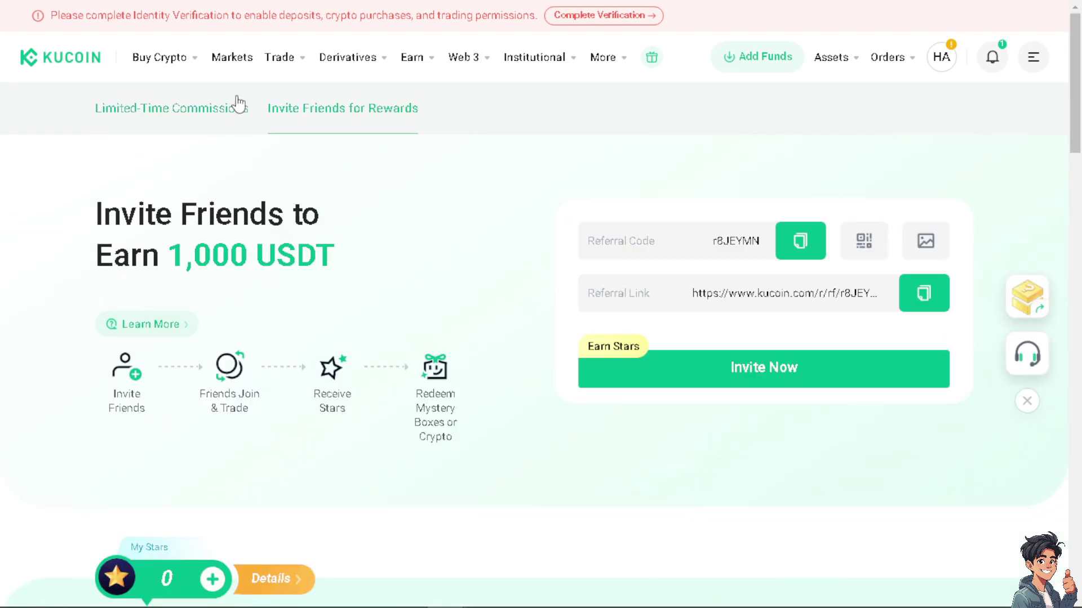
pyautogui.moveTo(181, 64)
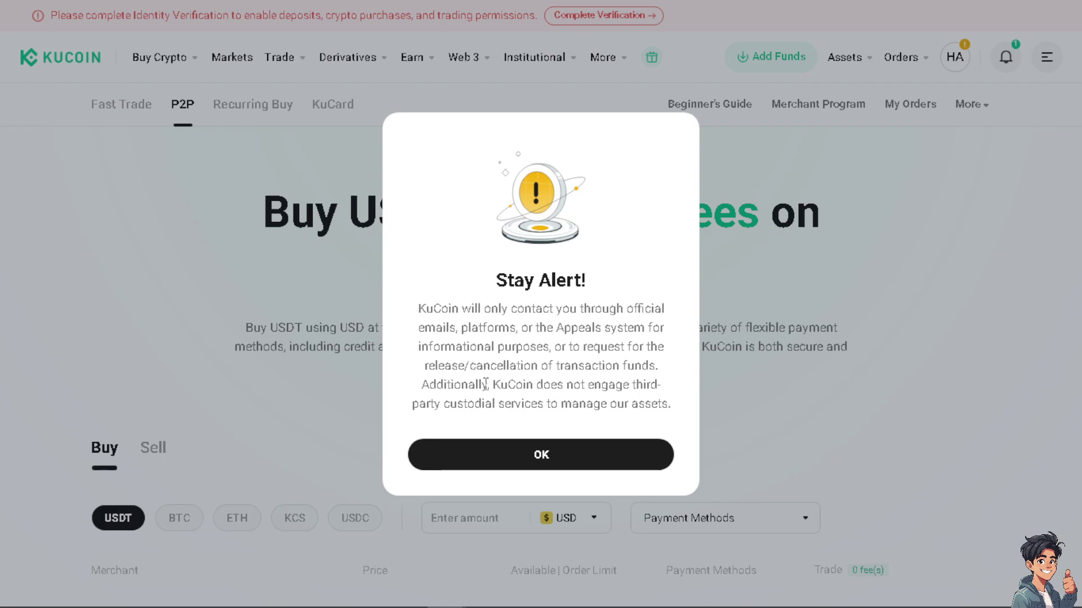
# Dismiss the Stay Alert notice and switch the P2P market to Sell offers for USDT.
pyautogui.click(466, 449)
pyautogui.scroll(-1, 264, 369)
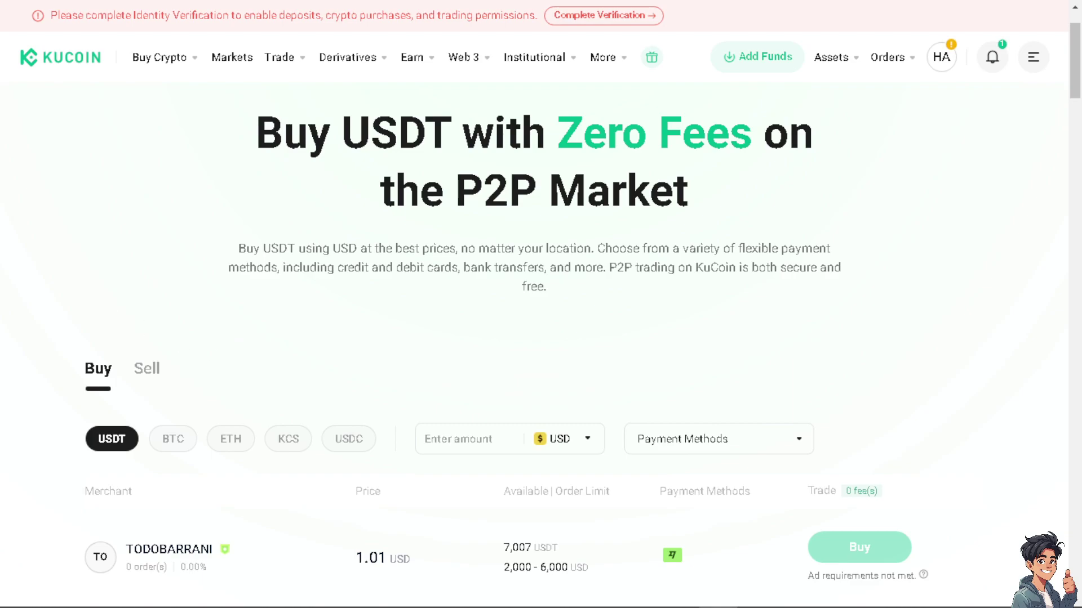
pyautogui.scroll(-1, 248, 336)
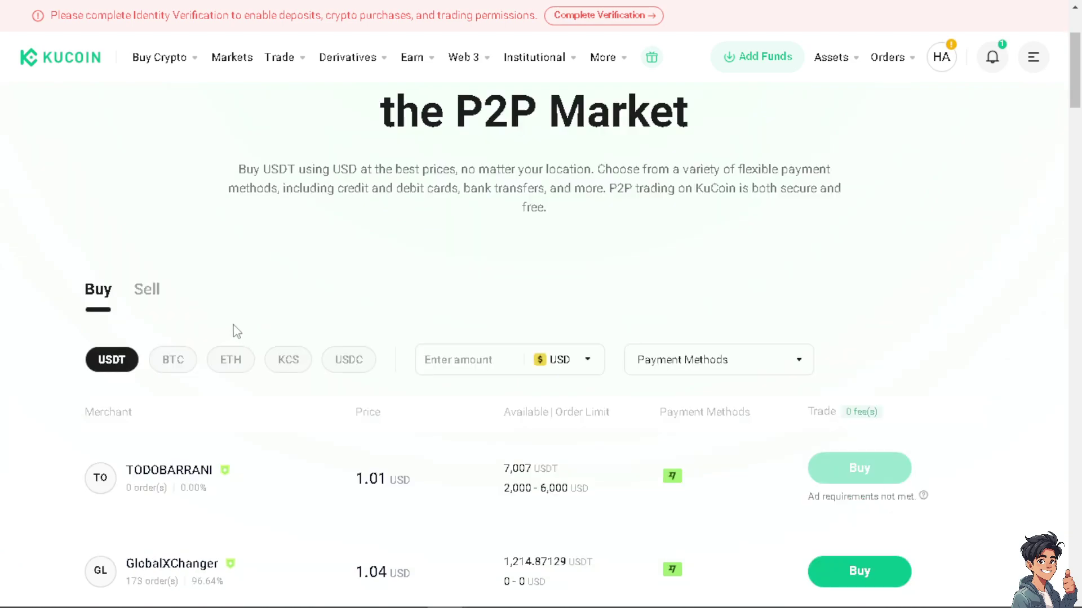
pyautogui.click(166, 303)
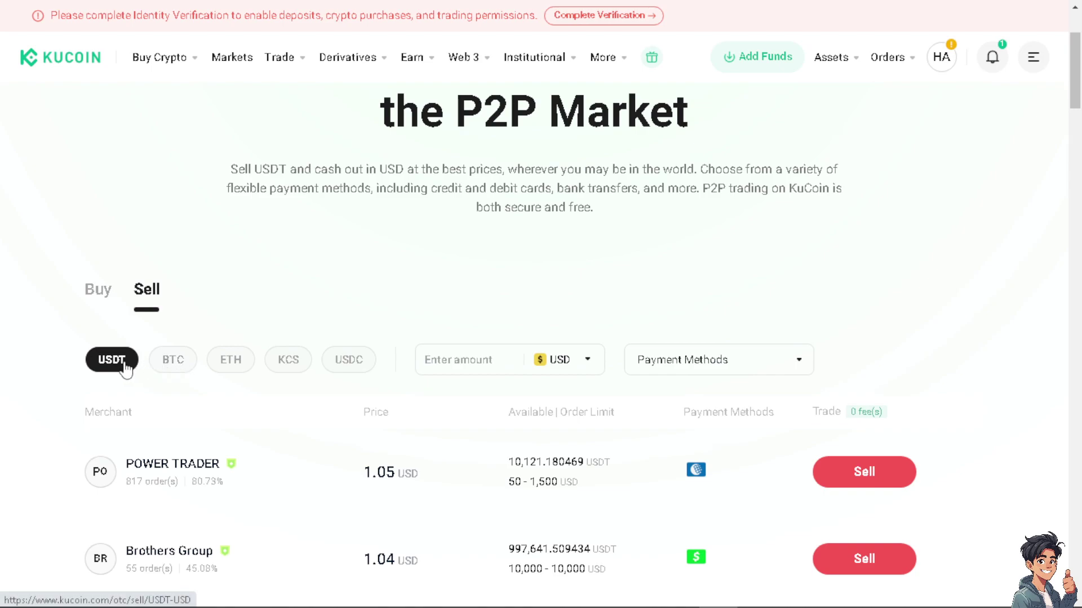
# Check the fiat currency list for the amount filter and keep USD selected.
pyautogui.click(495, 365)
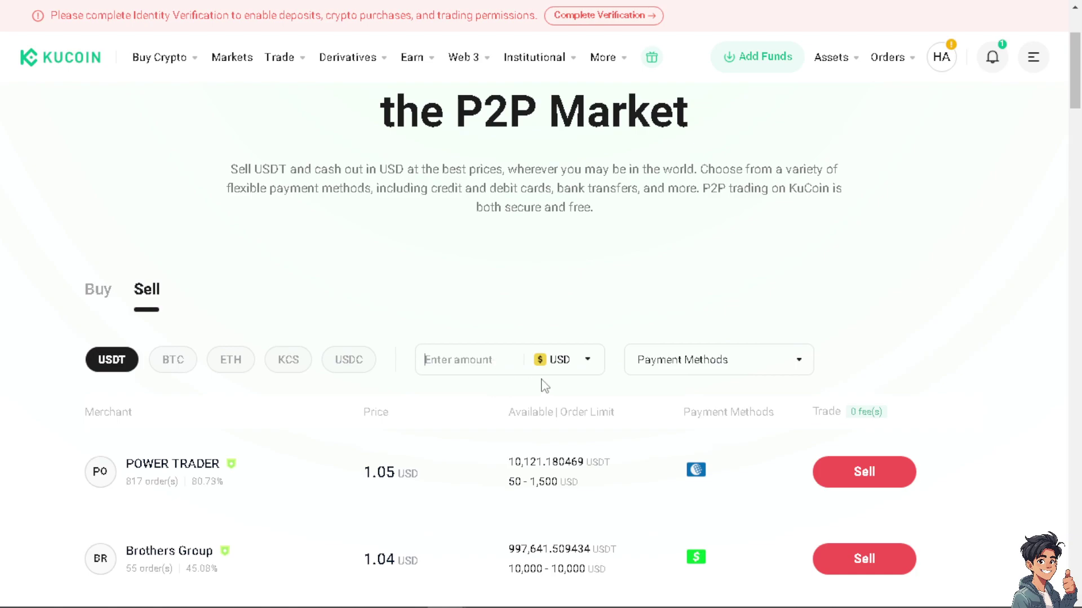
pyautogui.click(589, 366)
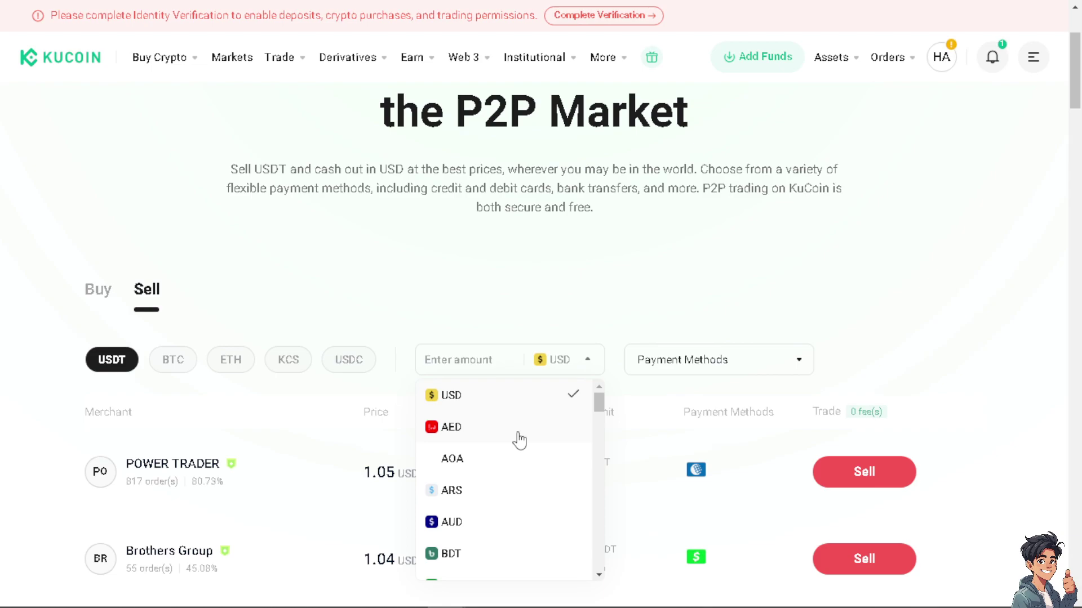
pyautogui.scroll(-3, 496, 436)
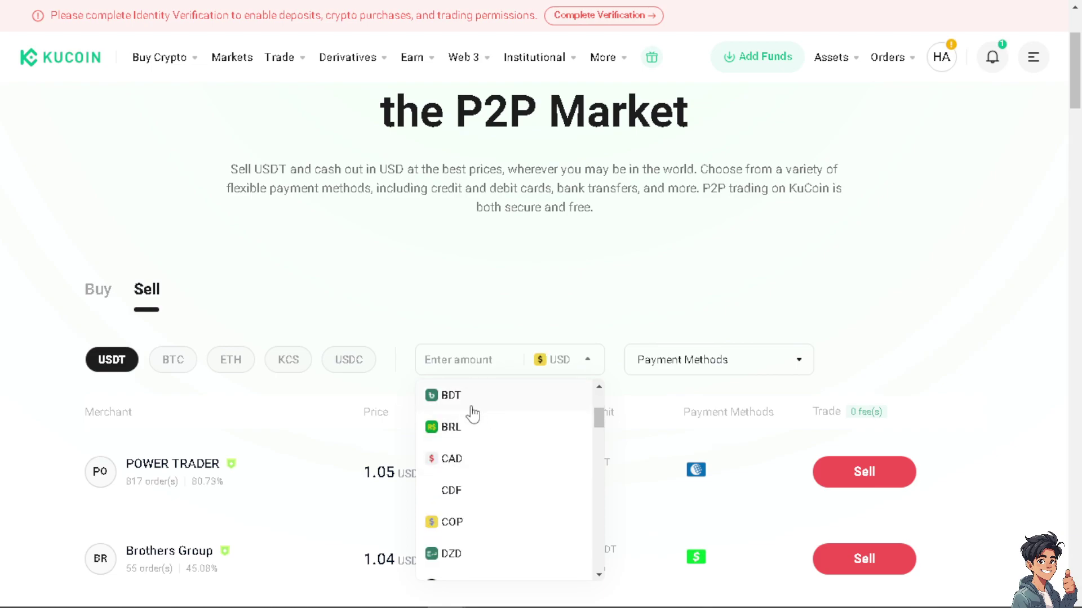
pyautogui.scroll(-1, 471, 451)
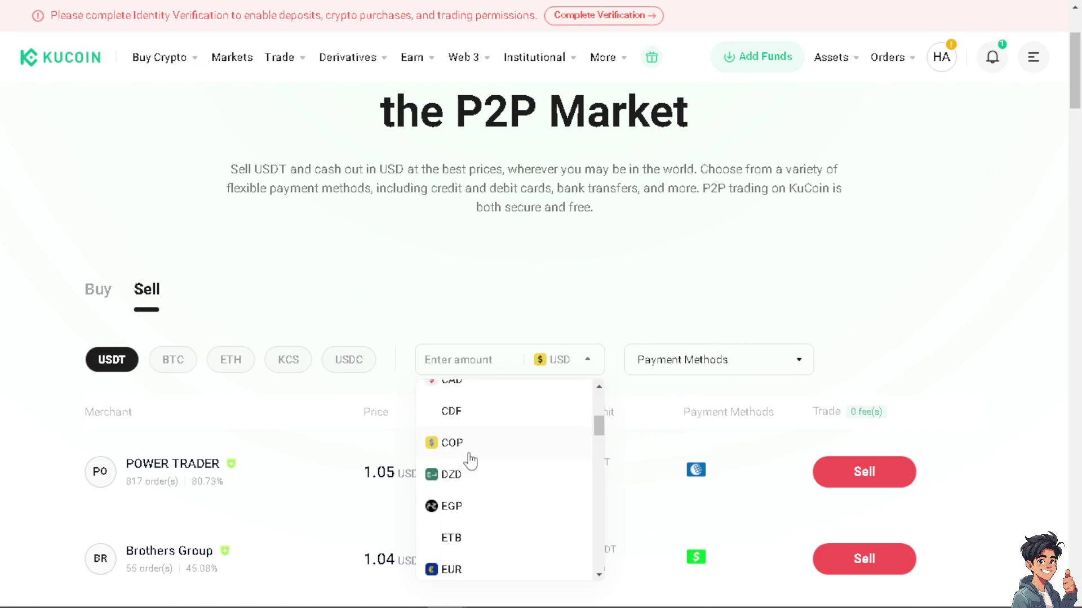
pyautogui.scroll(1, 473, 454)
pyautogui.scroll(-2, 472, 458)
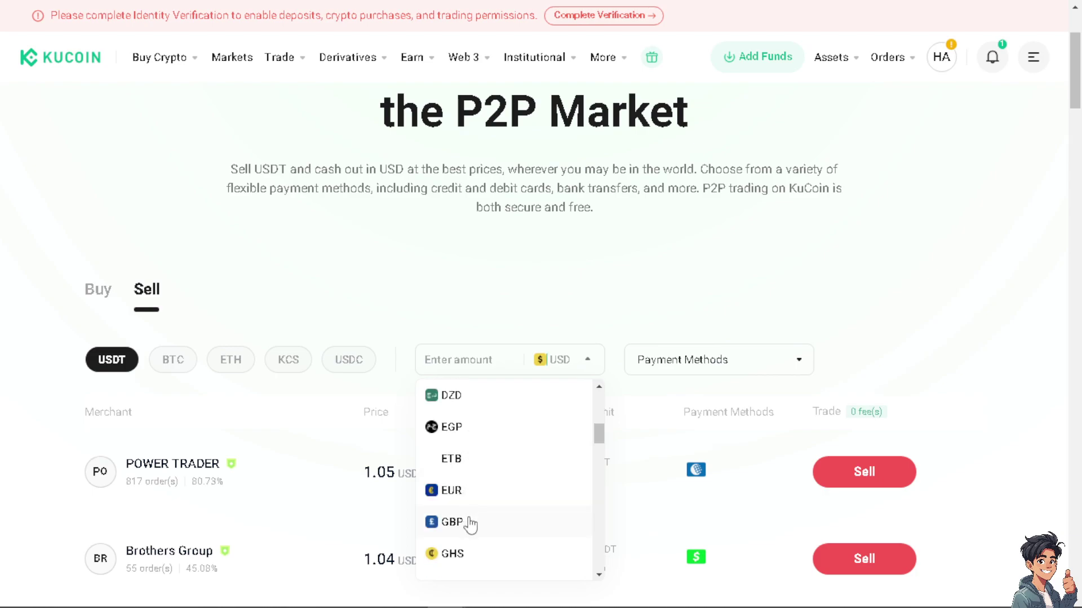
pyautogui.scroll(-2, 467, 521)
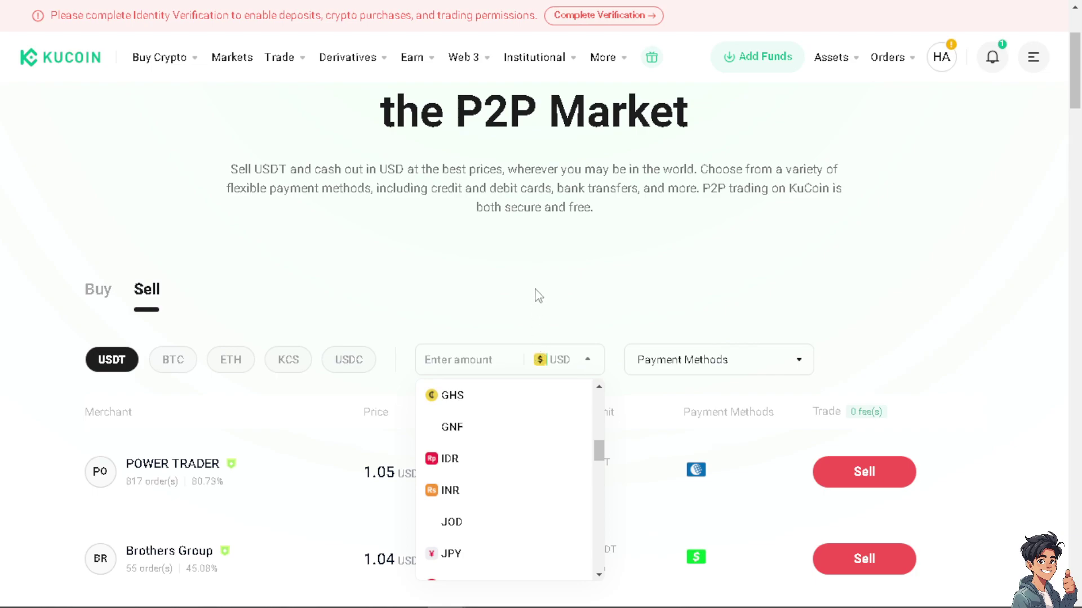
pyautogui.click(468, 350)
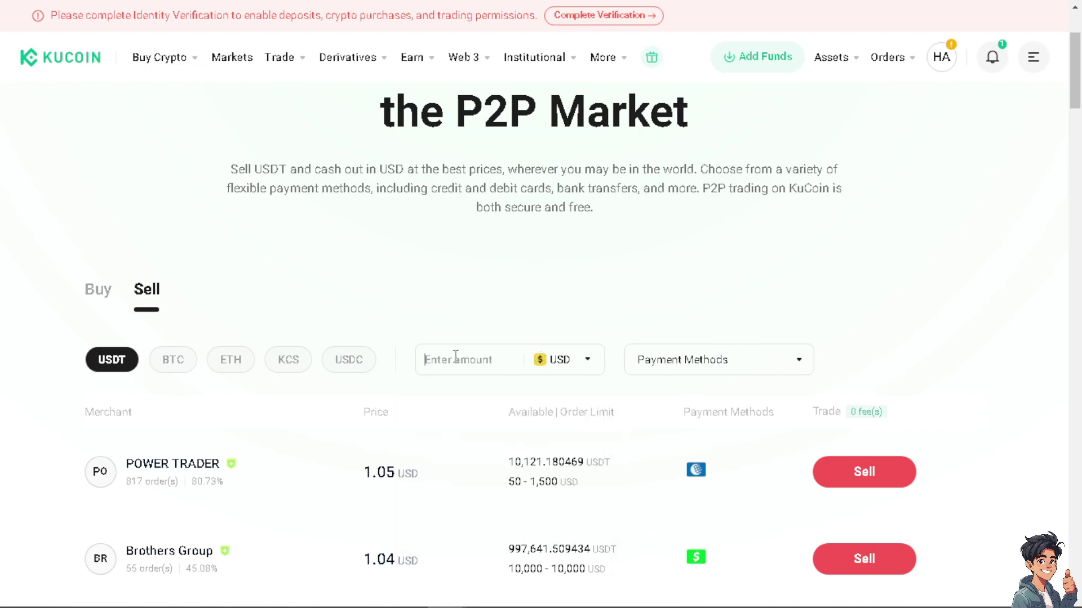
# Enter 100 as the USD amount to narrow the sell offers.
pyautogui.write('20')
pyautogui.scroll(3, 455, 356)
pyautogui.press('BackSpace')
pyautogui.press('BackSpace')
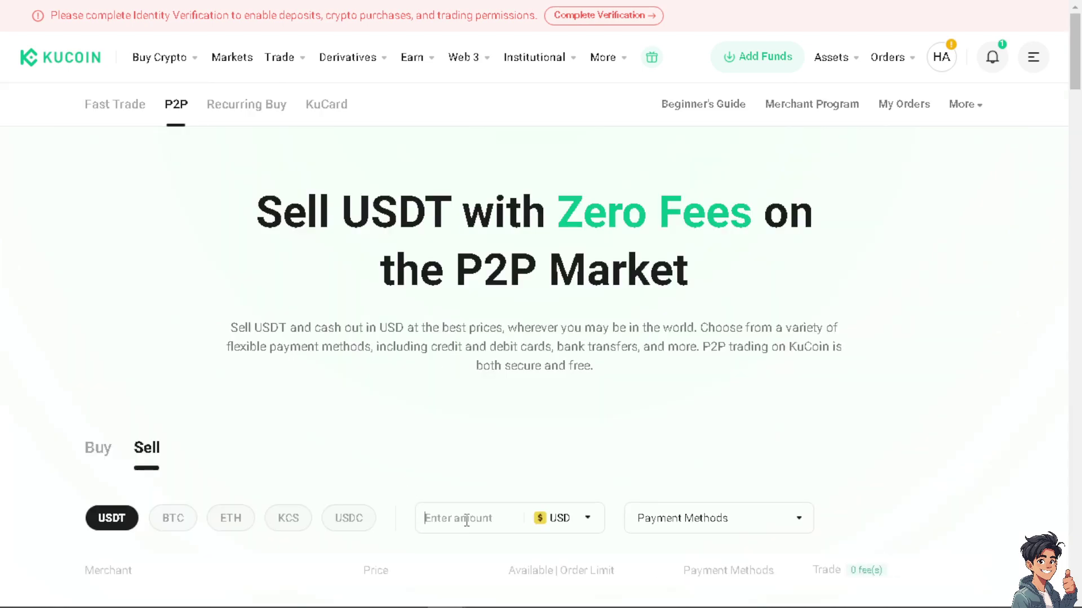
pyautogui.write('10')
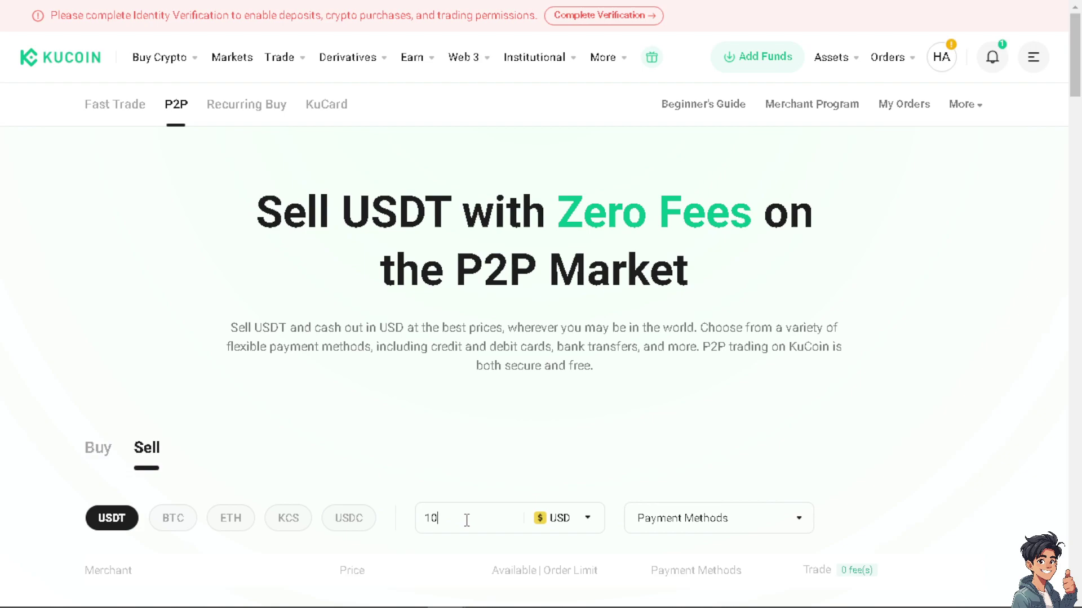
pyautogui.write('0')
pyautogui.scroll(-3, 482, 433)
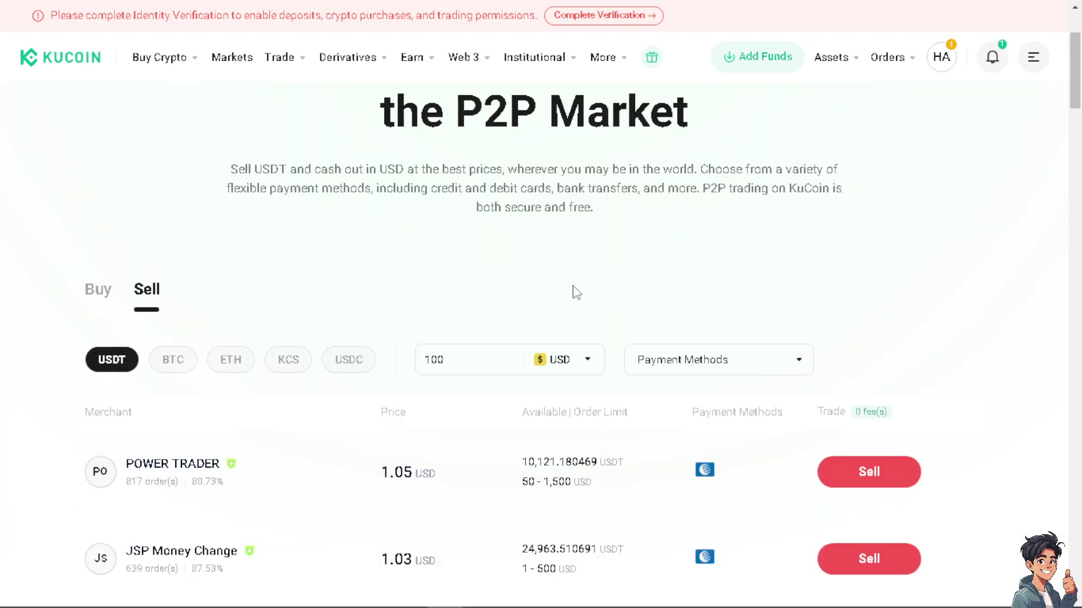
# Select BANK in the Payment Methods filter.
pyautogui.click(799, 365)
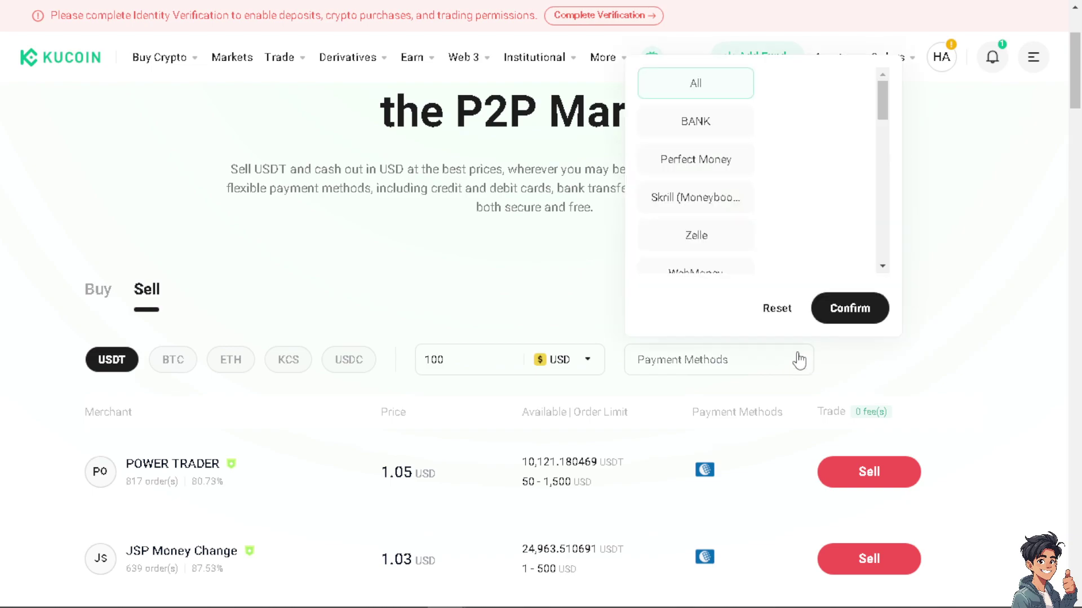
pyautogui.click(719, 131)
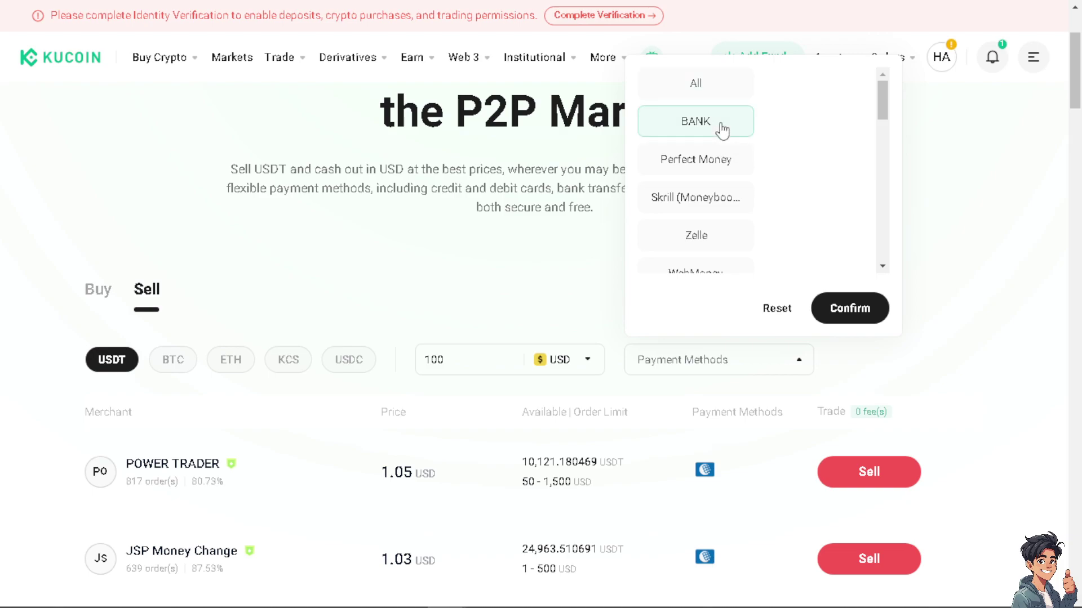
pyautogui.scroll(-2, 713, 170)
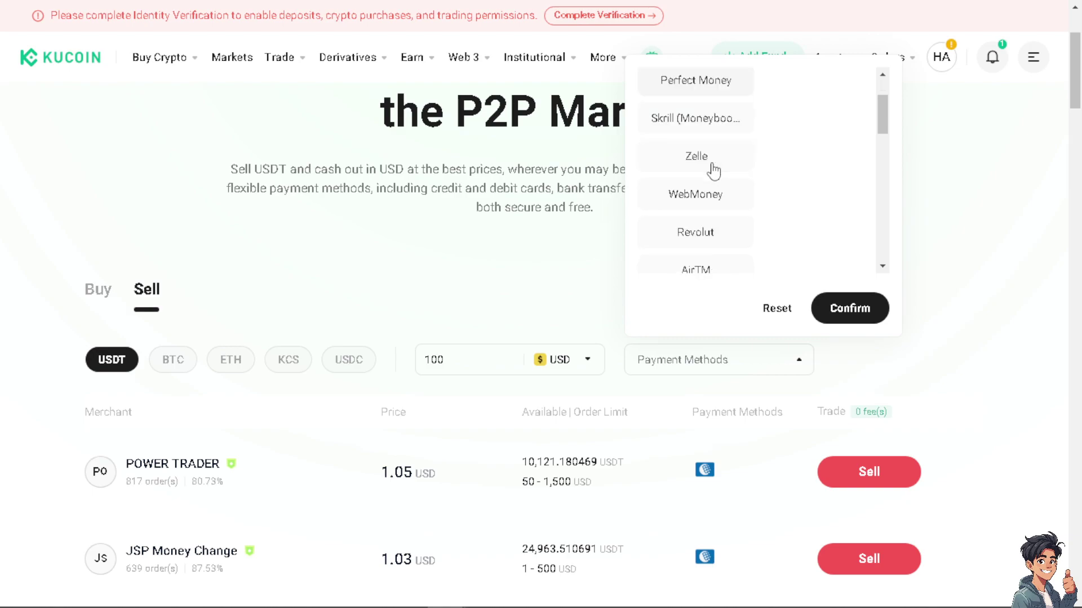
pyautogui.scroll(-3, 719, 188)
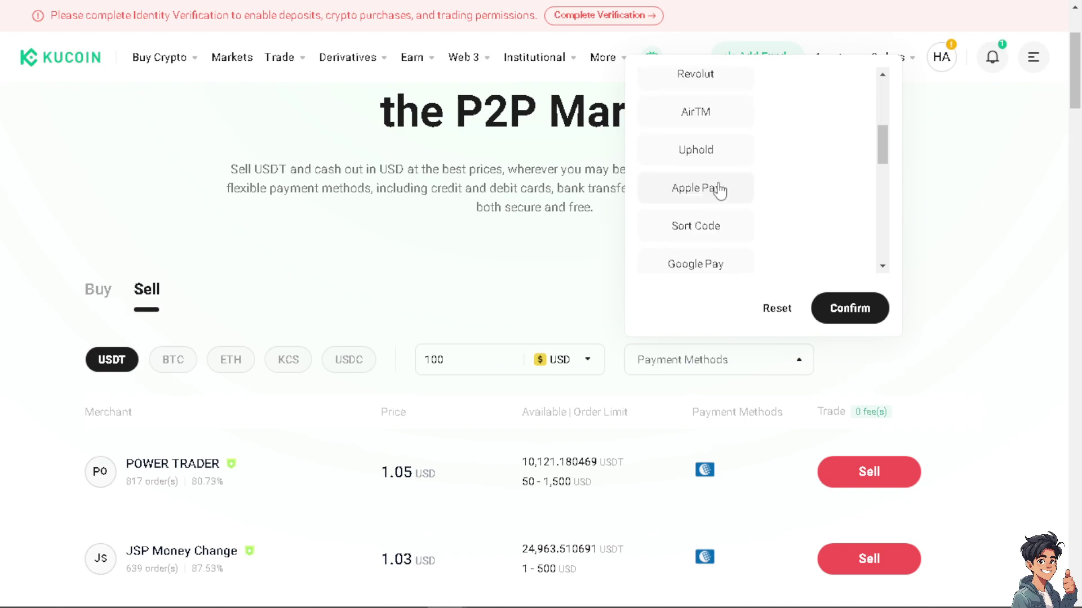
pyautogui.scroll(-2, 717, 222)
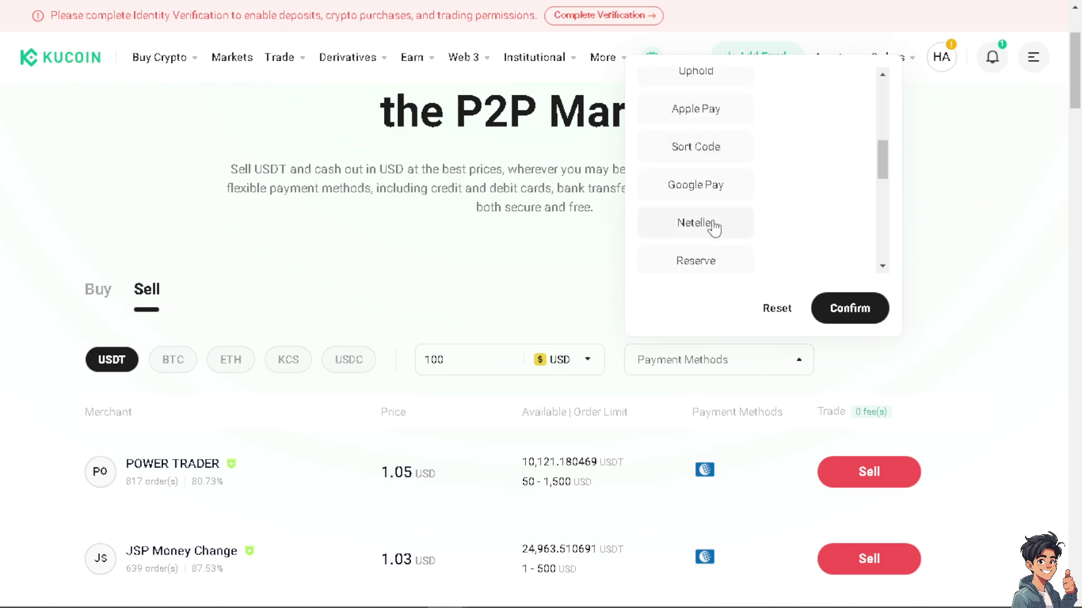
pyautogui.scroll(6, 719, 210)
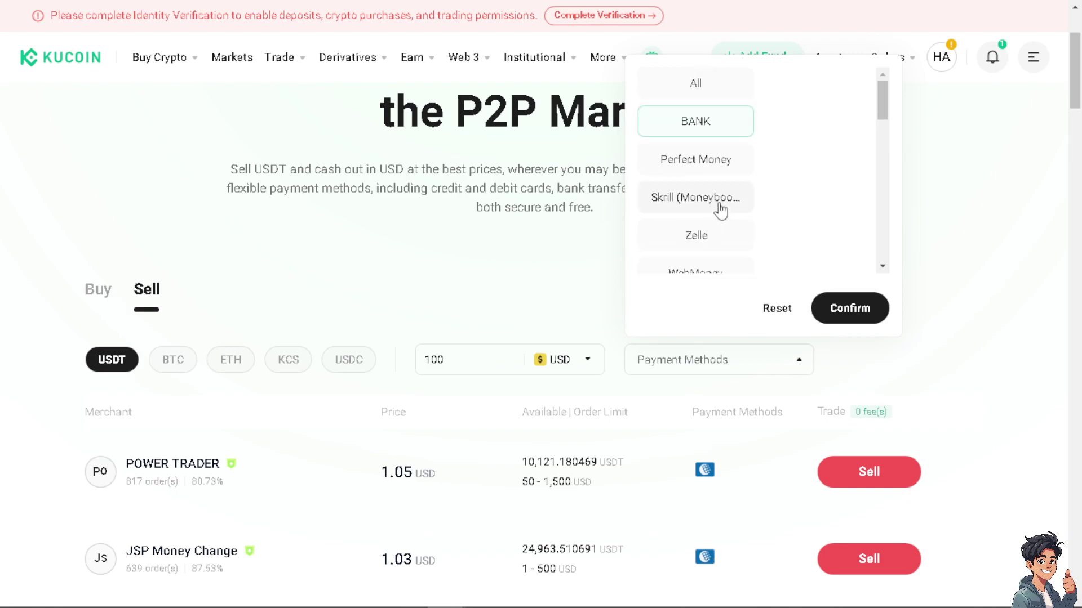
pyautogui.scroll(3, 721, 211)
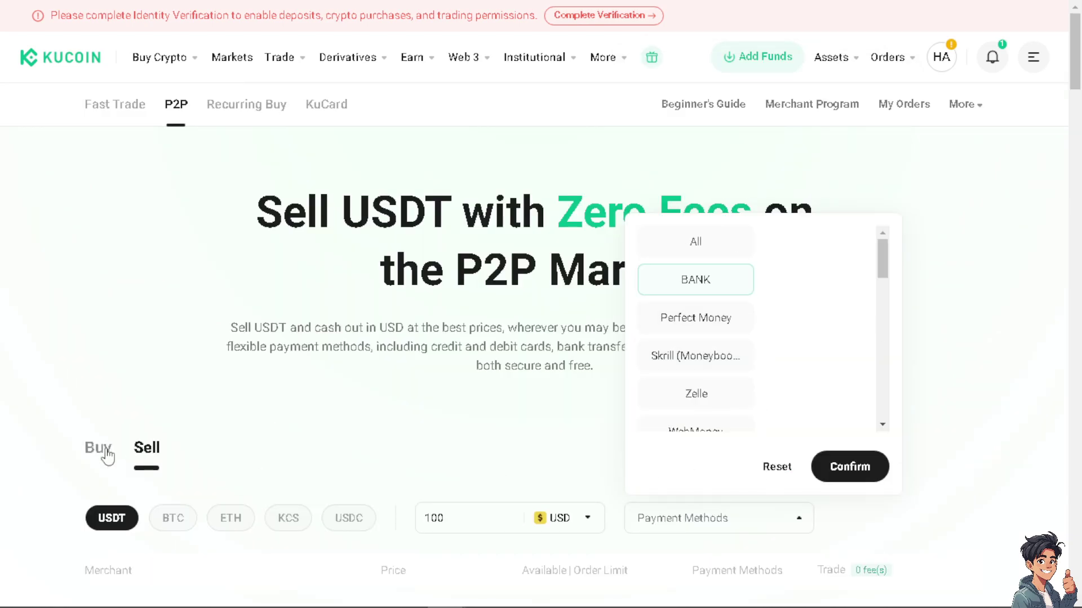
pyautogui.scroll(-4, 595, 401)
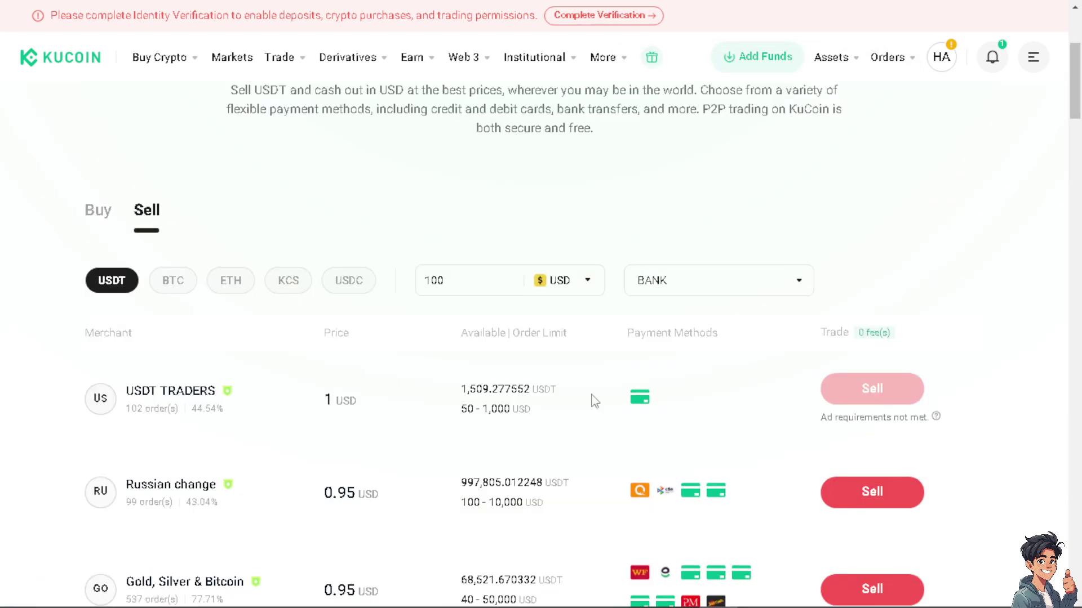
# Add Payoneer as a payment method and apply the BANK plus Payoneer filter.
pyautogui.click(796, 291)
pyautogui.scroll(-10, 776, 398)
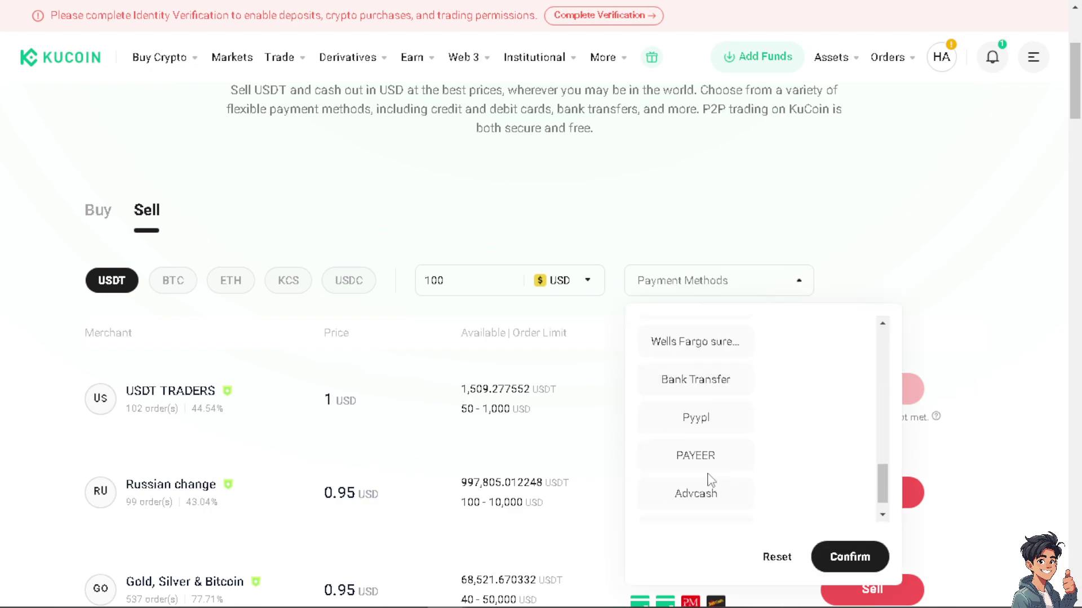
pyautogui.scroll(-3, 710, 480)
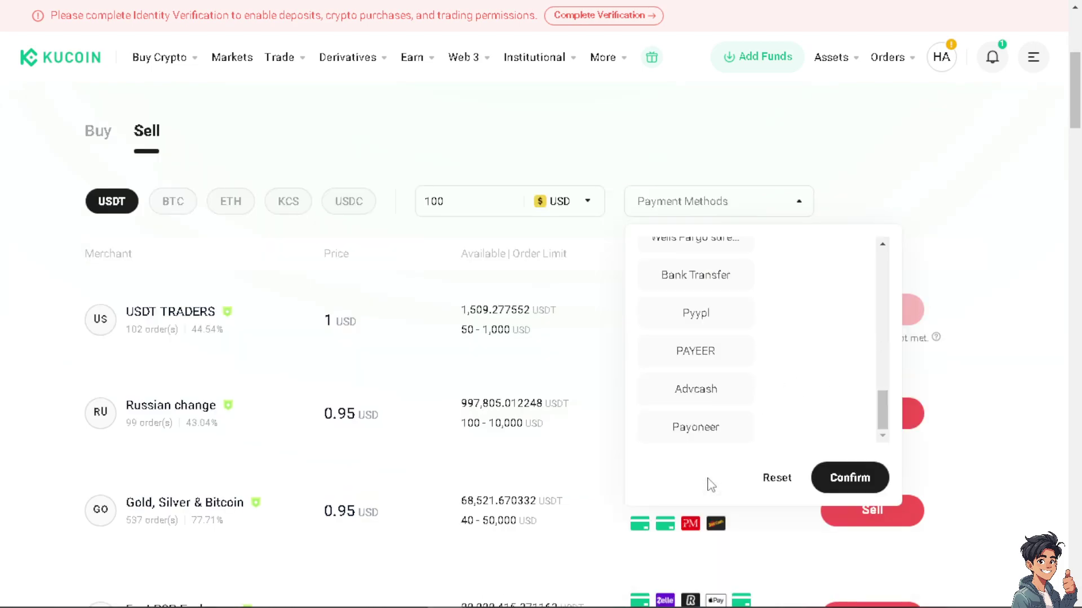
pyautogui.click(698, 433)
pyautogui.click(845, 478)
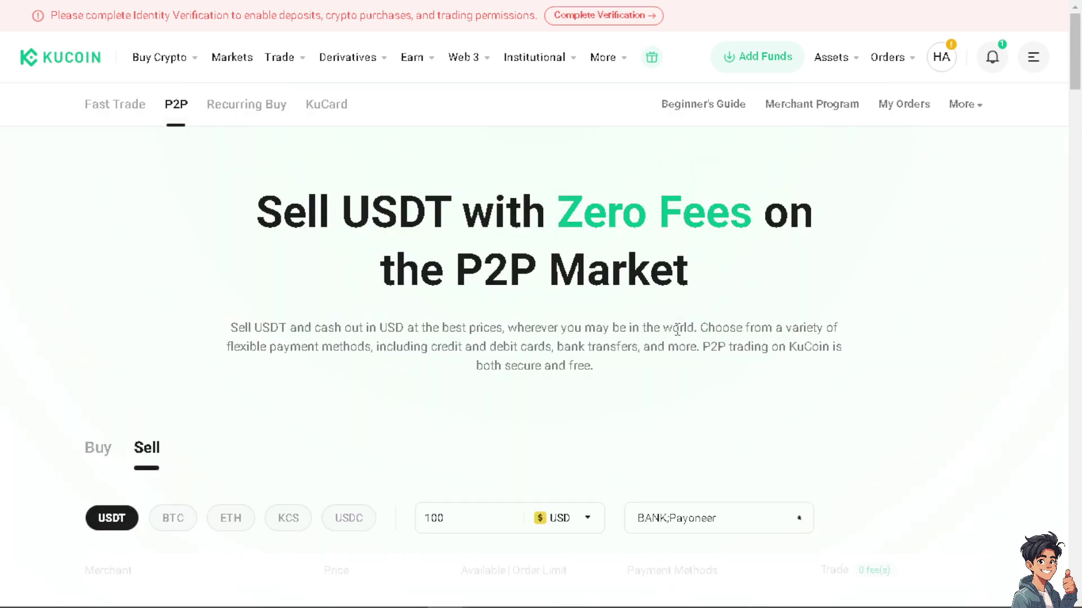
pyautogui.scroll(-4, 584, 355)
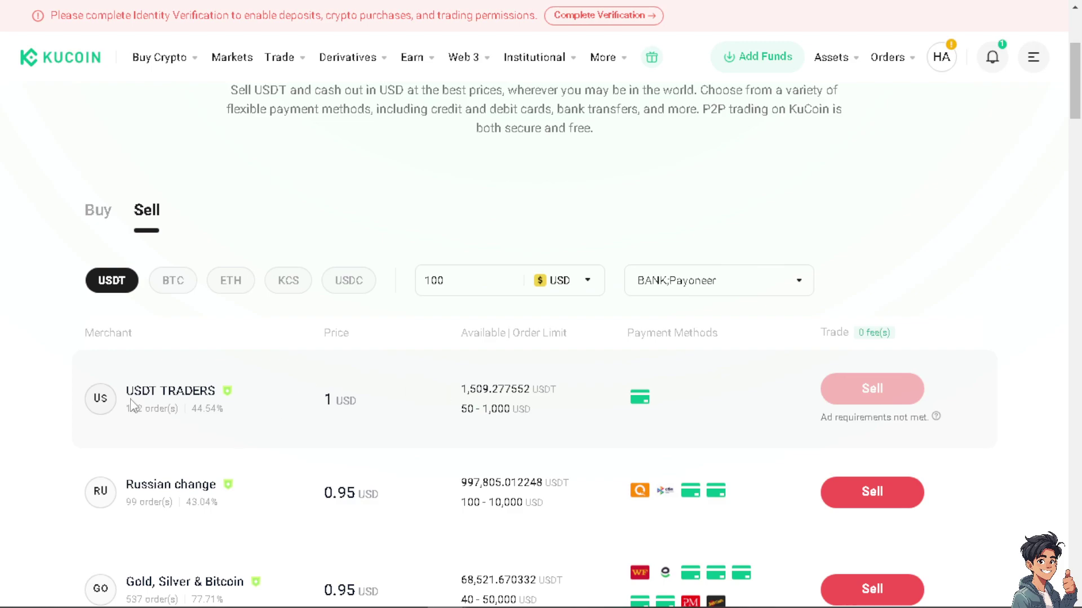
pyautogui.scroll(-3, 186, 419)
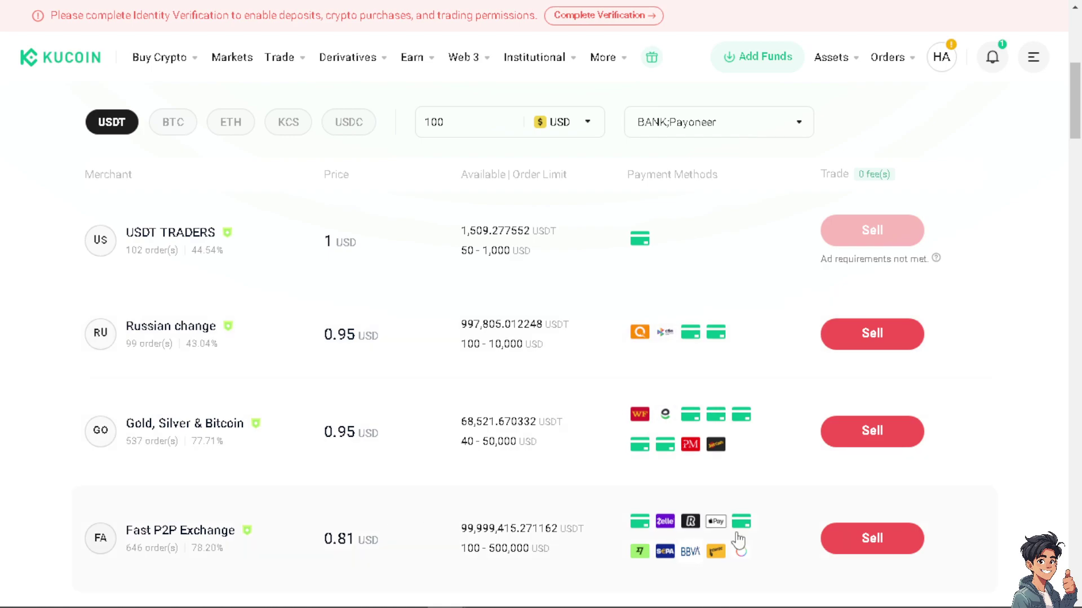
pyautogui.scroll(-2, 647, 527)
pyautogui.scroll(-2, 648, 528)
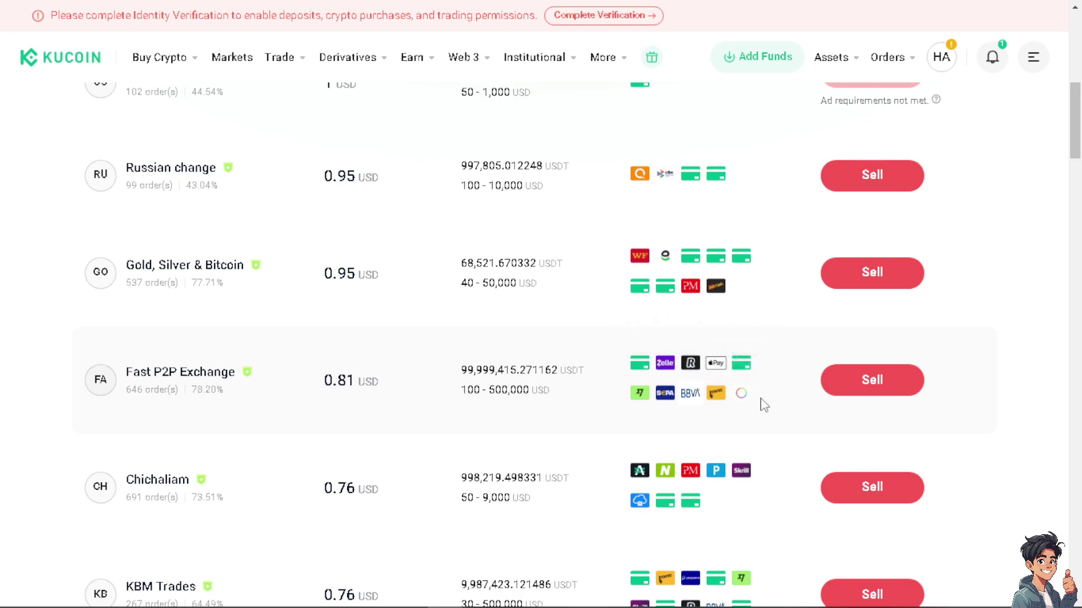
# Sell USDT to Fast P2P Exchange, then open Payoneer's Withdraw & transfer section.
pyautogui.click(862, 384)
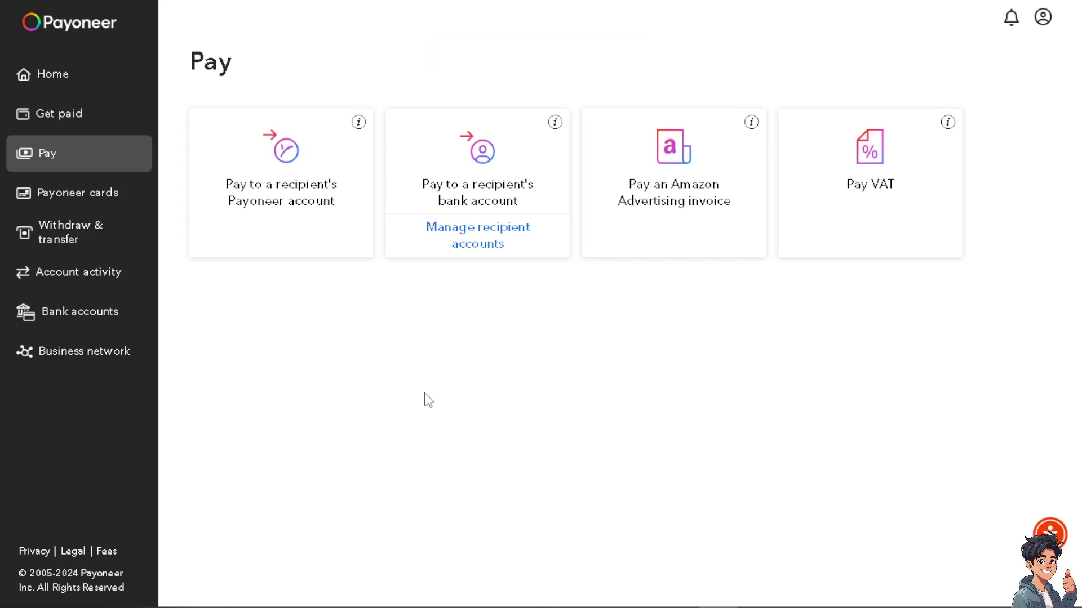
pyautogui.click(78, 235)
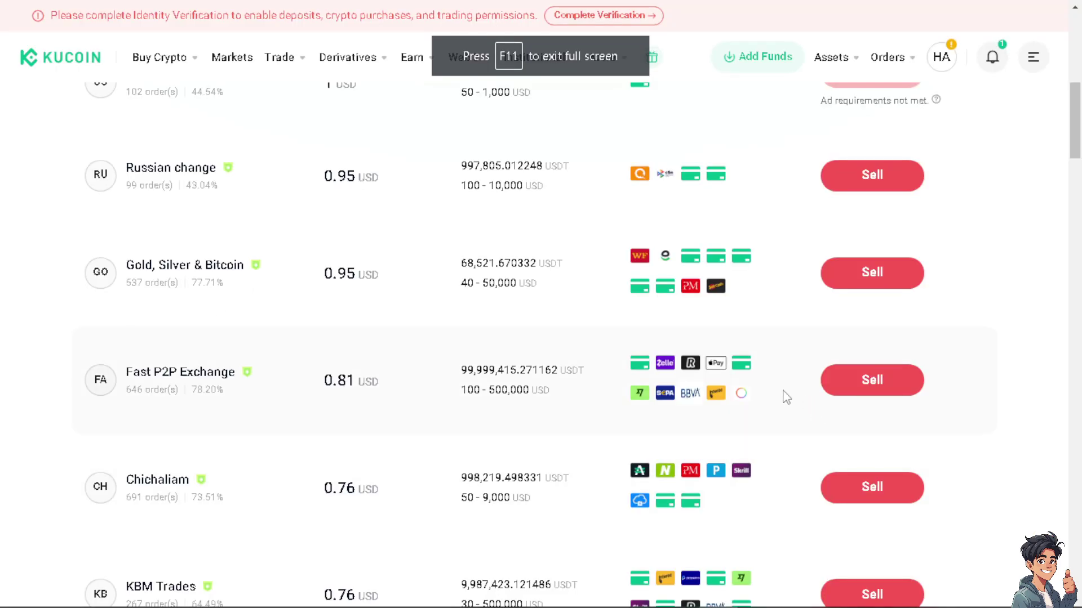
# Remove BANK from the payment filter so only Payoneer remains applied.
pyautogui.scroll(4, 777, 389)
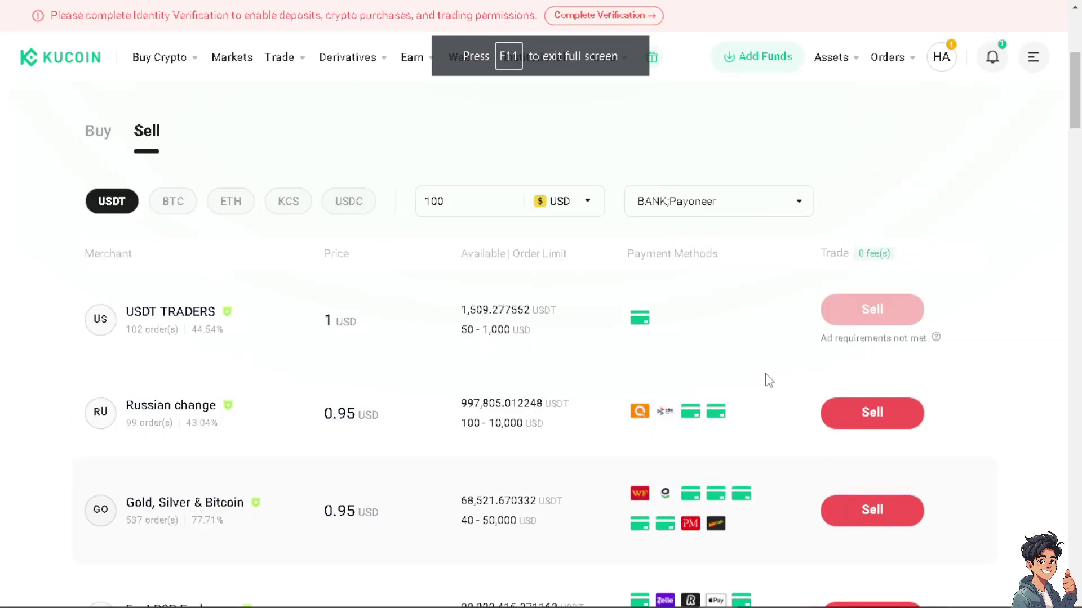
pyautogui.scroll(3, 769, 381)
pyautogui.click(715, 364)
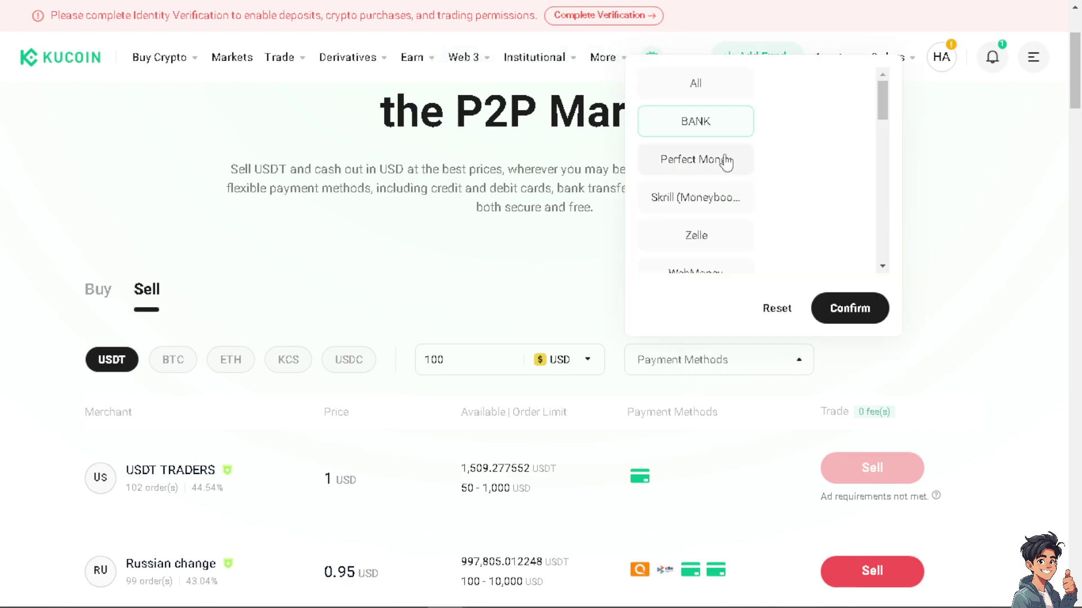
pyautogui.click(704, 126)
pyautogui.click(852, 310)
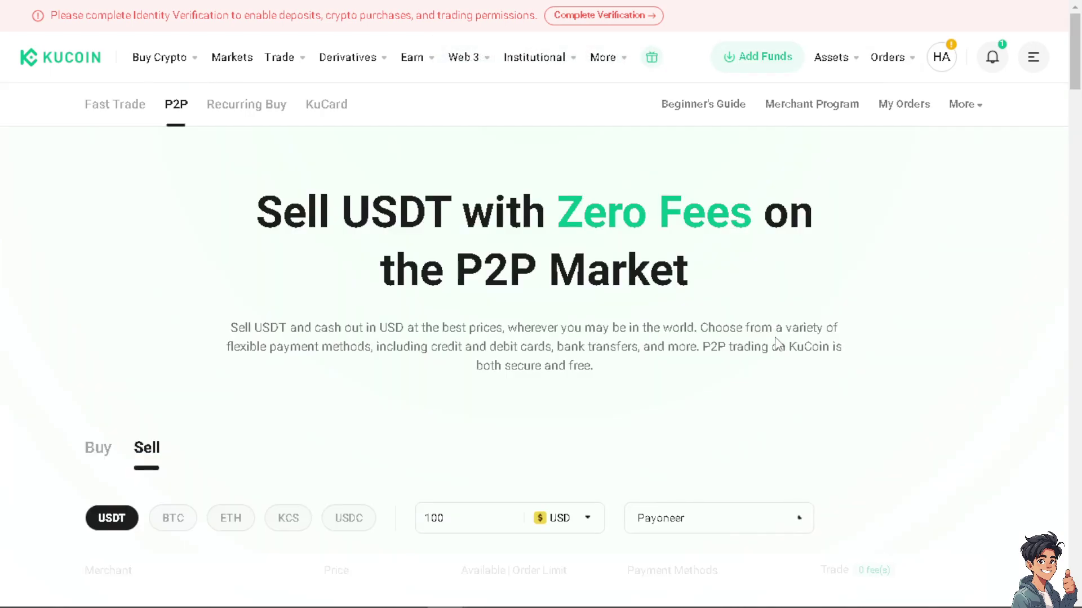
pyautogui.scroll(-3, 733, 405)
pyautogui.click(809, 364)
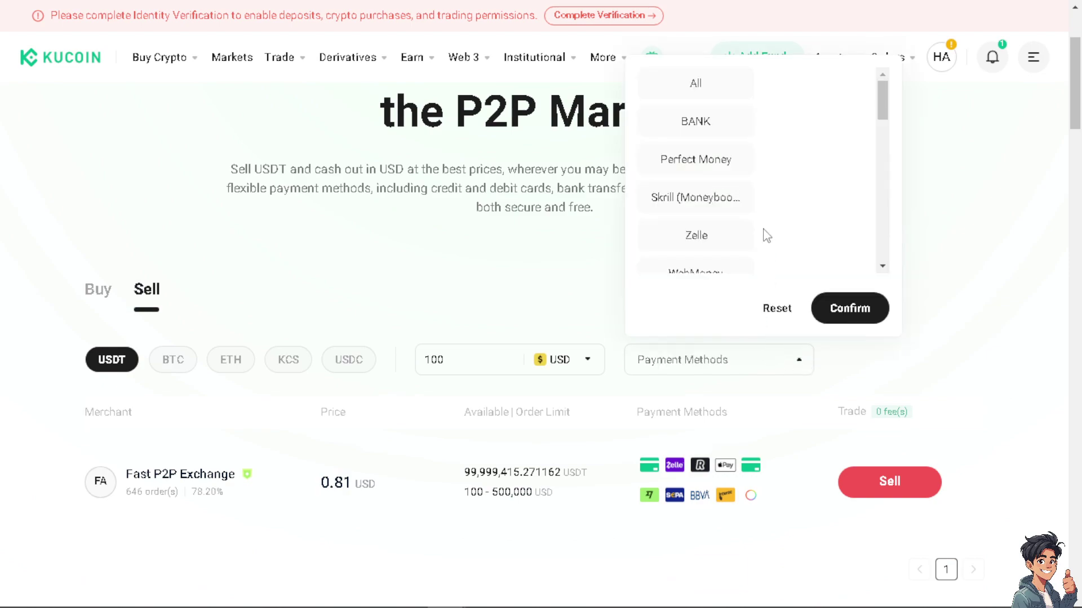
pyautogui.click(697, 126)
pyautogui.scroll(-3, 766, 183)
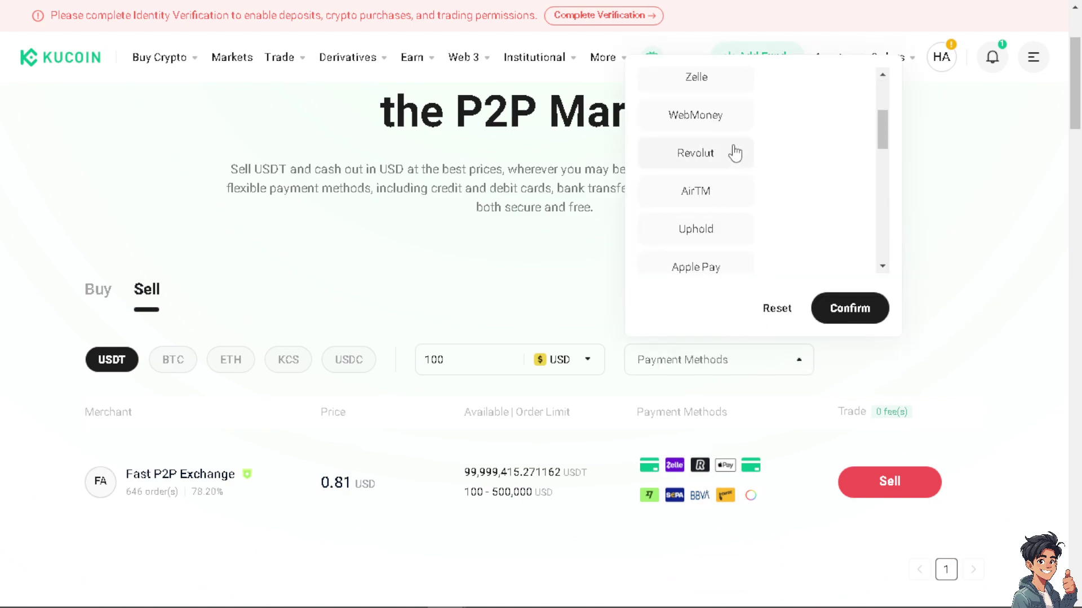
pyautogui.scroll(-10, 733, 169)
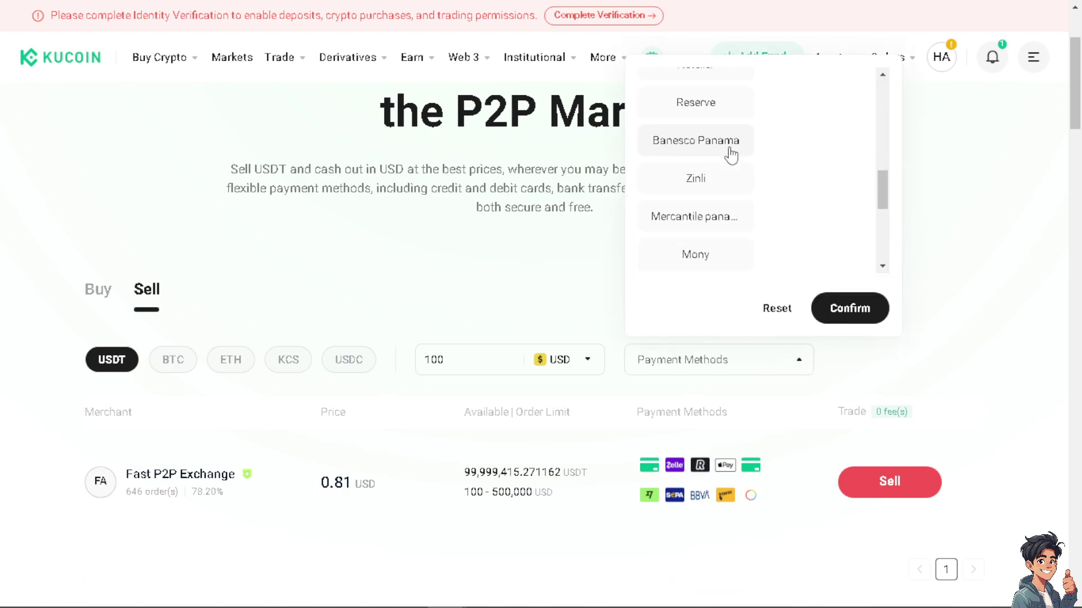
pyautogui.click(530, 269)
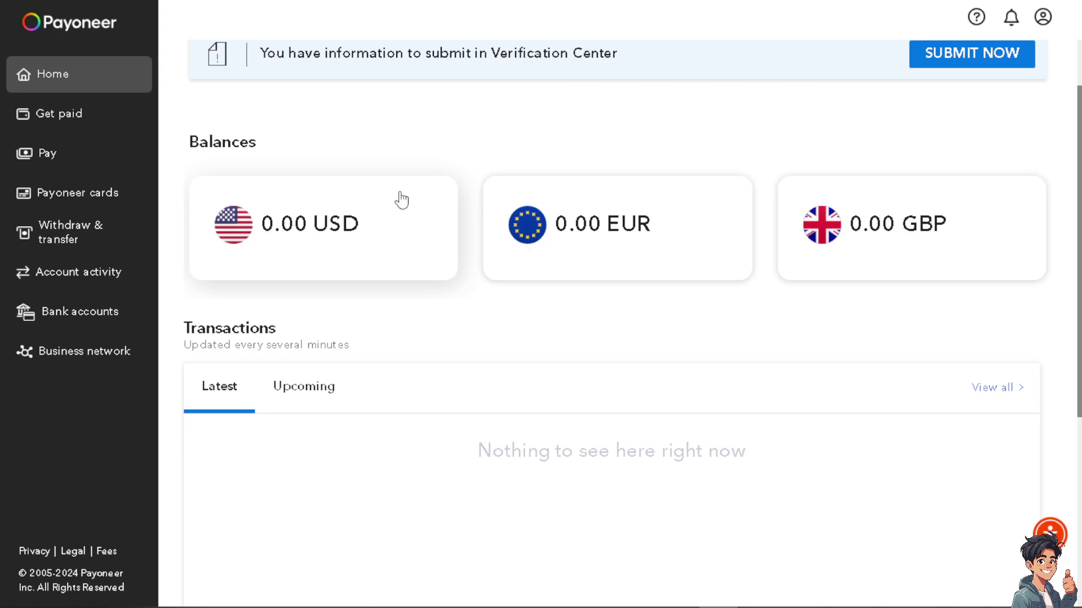
# Open the 0.00 USD balance card on the Payoneer Home dashboard.
pyautogui.click(280, 234)
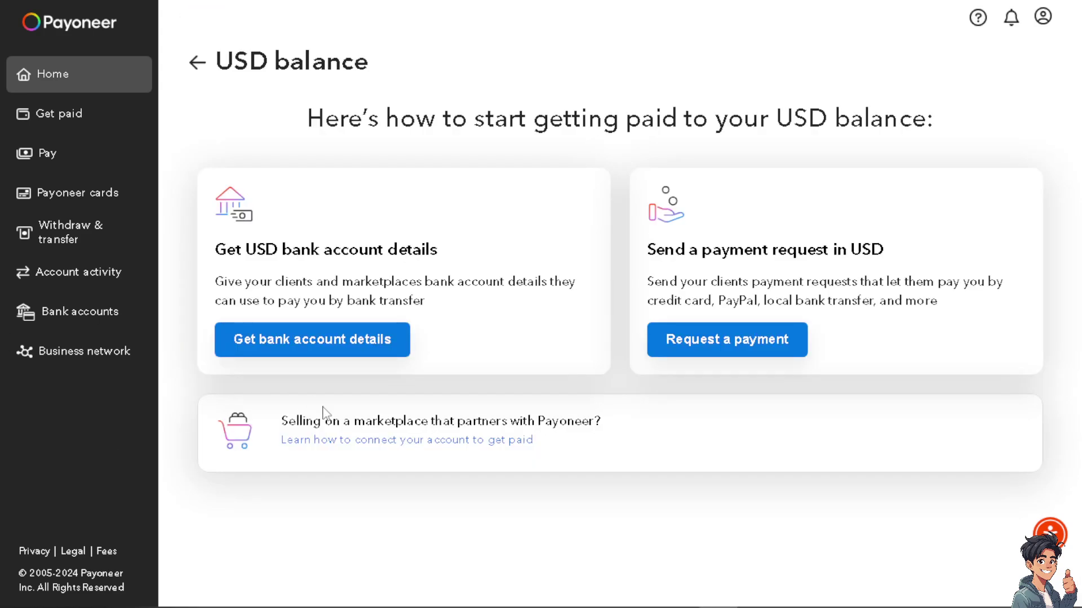